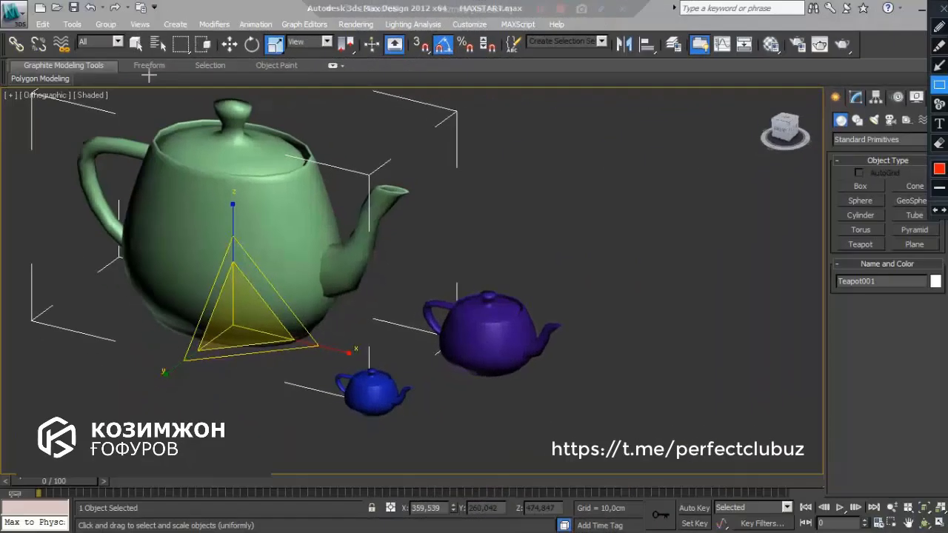
# Draw five red annotation arrows from the Select, Select by Name, Move, Rotate and Scale buttons into the viewport.
pyautogui.press('a')
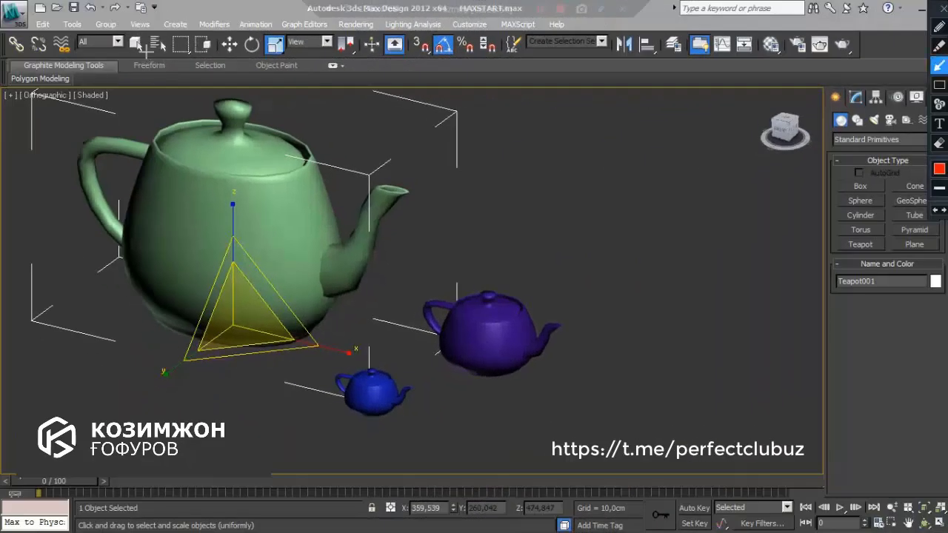
pyautogui.moveTo(139, 46); pyautogui.dragTo(487, 206)
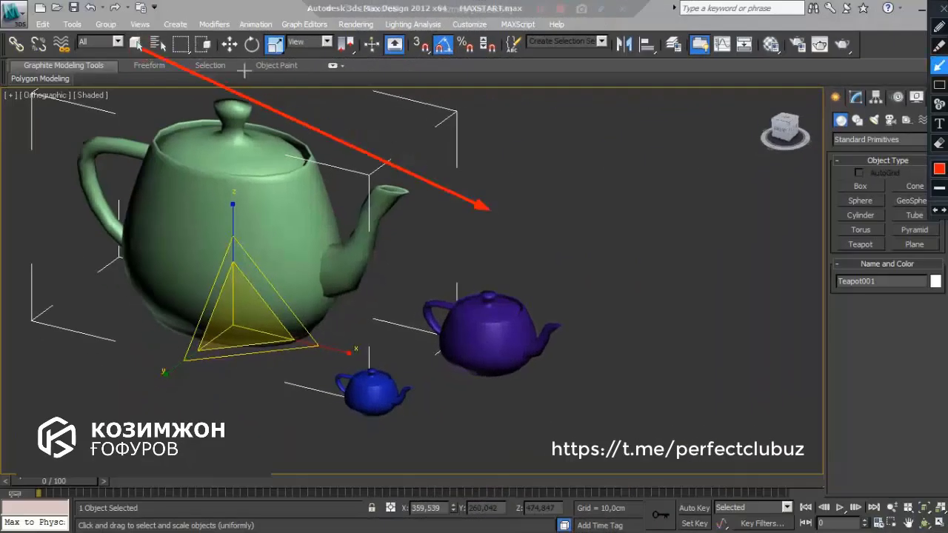
pyautogui.moveTo(160, 45); pyautogui.dragTo(518, 167)
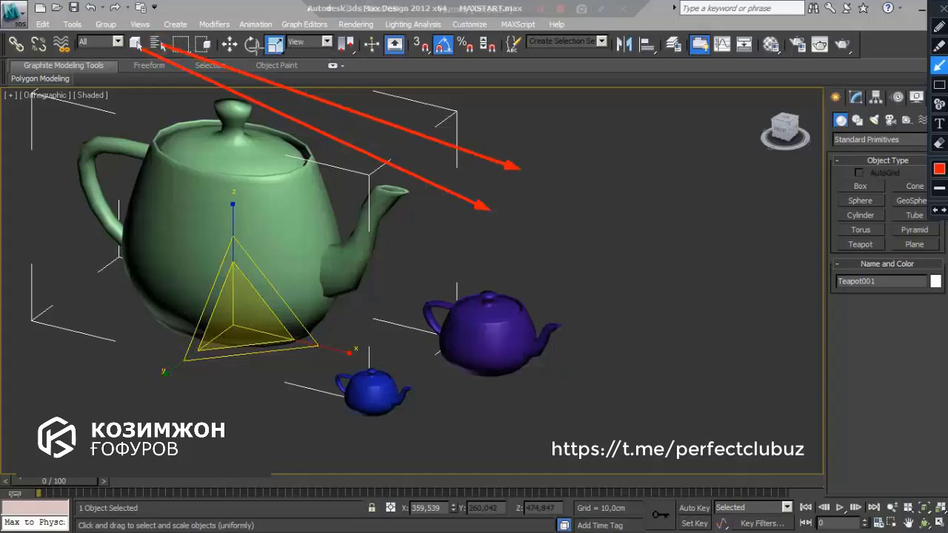
pyautogui.moveTo(230, 42); pyautogui.dragTo(613, 169)
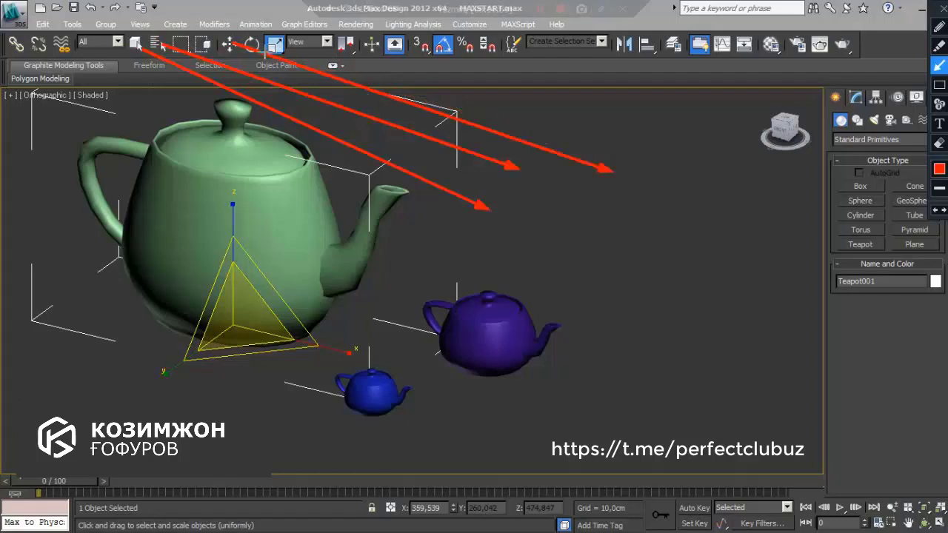
pyautogui.moveTo(252, 42); pyautogui.dragTo(613, 142)
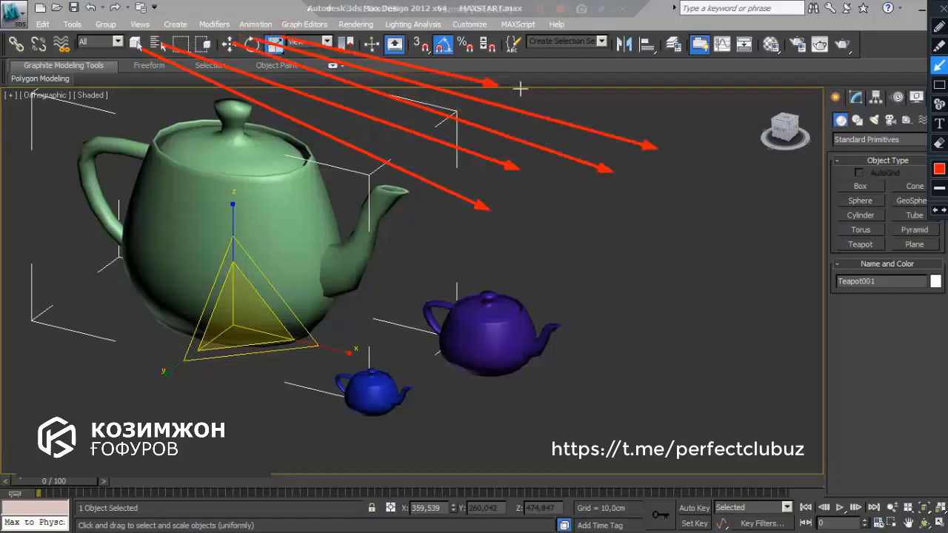
pyautogui.moveTo(280, 35); pyautogui.dragTo(603, 87)
# With a 4 px annotation pen, label the arrow tips Q, H, W, E and R.
pyautogui.click(939, 26)
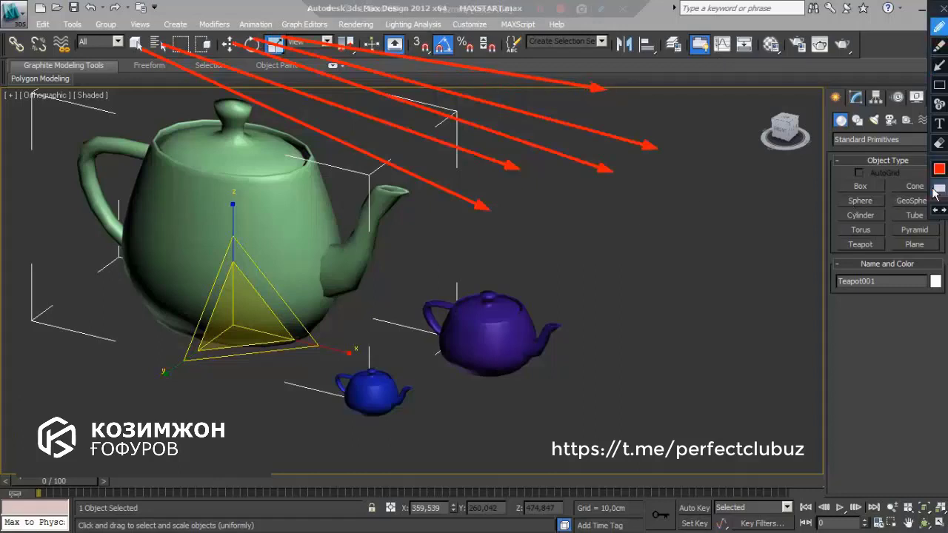
pyautogui.click(939, 188)
pyautogui.click(918, 241)
pyautogui.moveTo(504, 215)
pyautogui.mouseDown()
pyautogui.moveTo(506, 248)
pyautogui.moveTo(522, 270)
pyautogui.mouseUp()
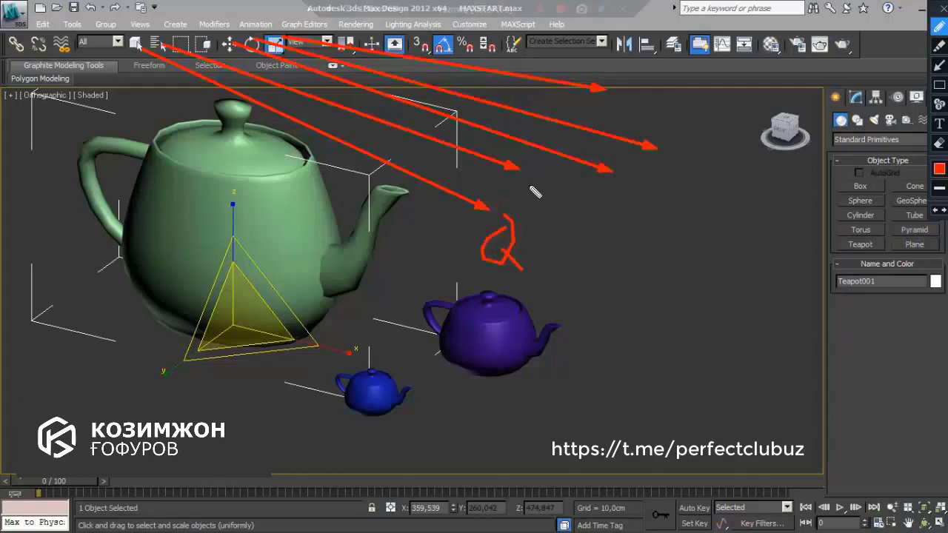
pyautogui.moveTo(529, 186)
pyautogui.mouseDown()
pyautogui.moveTo(531, 214)
pyautogui.moveTo(543, 198)
pyautogui.mouseUp()
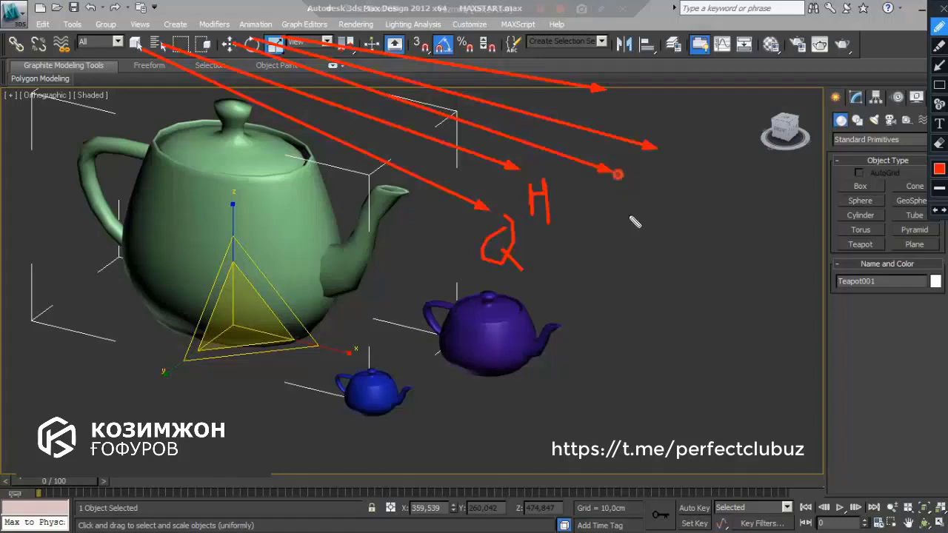
pyautogui.moveTo(619, 170); pyautogui.dragTo(678, 169)
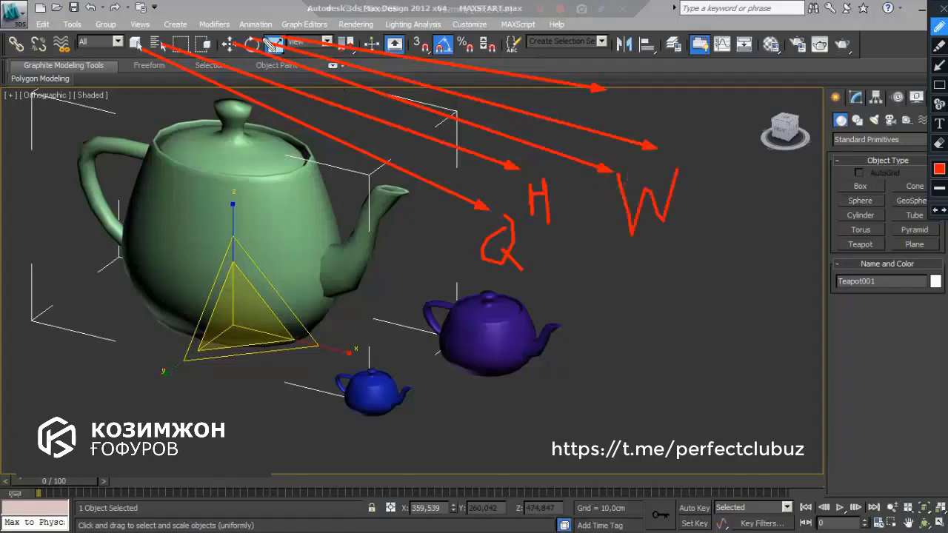
pyautogui.moveTo(684, 123); pyautogui.dragTo(684, 176)
pyautogui.moveTo(674, 123)
pyautogui.mouseDown()
pyautogui.moveTo(704, 128)
pyautogui.moveTo(711, 172)
pyautogui.mouseUp()
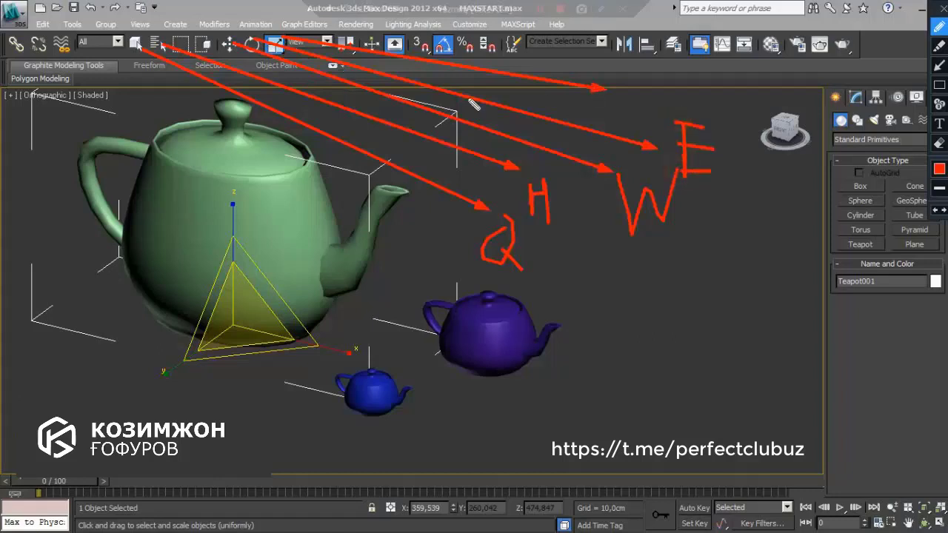
pyautogui.moveTo(629, 49)
pyautogui.mouseDown()
pyautogui.moveTo(630, 115)
pyautogui.moveTo(634, 85)
pyautogui.moveTo(686, 104)
pyautogui.mouseUp()
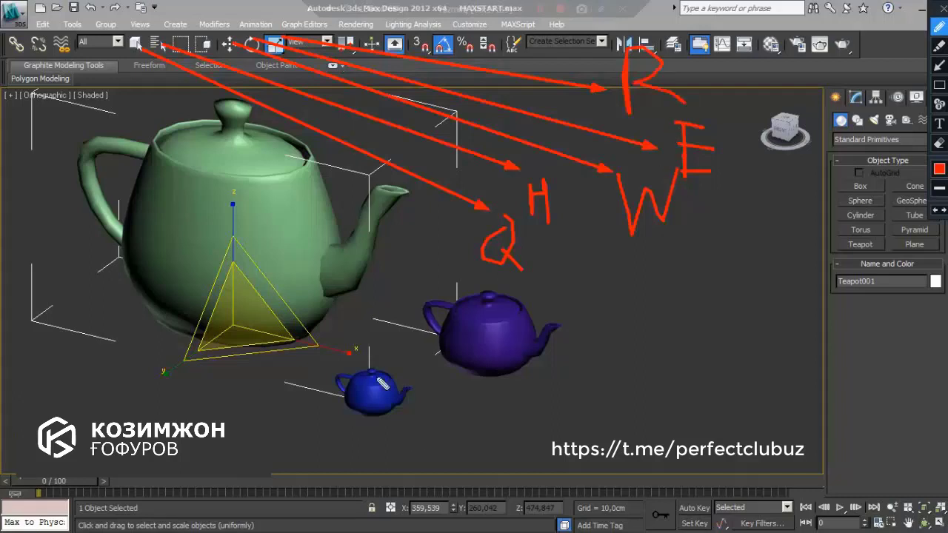
# Hand-write QWER below the teapots and draw a box around it.
pyautogui.moveTo(447, 446)
pyautogui.mouseDown()
pyautogui.moveTo(428, 404)
pyautogui.moveTo(481, 428)
pyautogui.mouseUp()
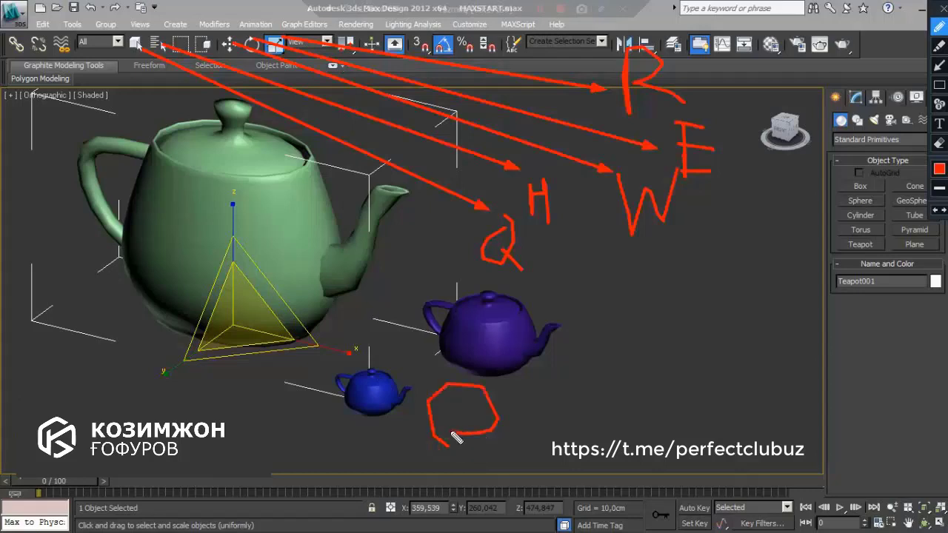
pyautogui.moveTo(518, 391)
pyautogui.mouseDown()
pyautogui.moveTo(599, 398)
pyautogui.moveTo(592, 386)
pyautogui.mouseUp()
pyautogui.moveTo(629, 426)
pyautogui.mouseDown()
pyautogui.moveTo(630, 385)
pyautogui.moveTo(666, 372)
pyautogui.mouseUp()
pyautogui.moveTo(628, 401); pyautogui.dragTo(652, 398)
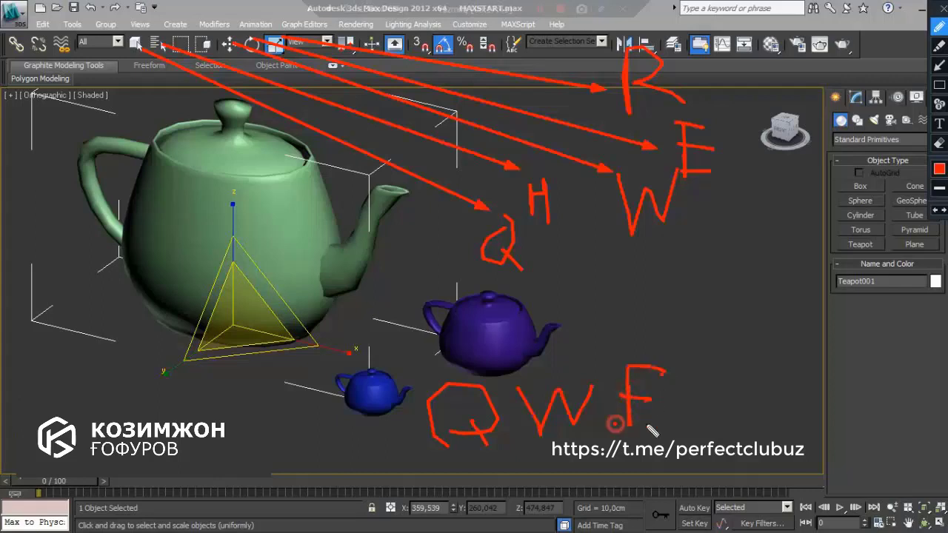
pyautogui.moveTo(615, 427); pyautogui.dragTo(663, 425)
pyautogui.moveTo(682, 372); pyautogui.dragTo(687, 430)
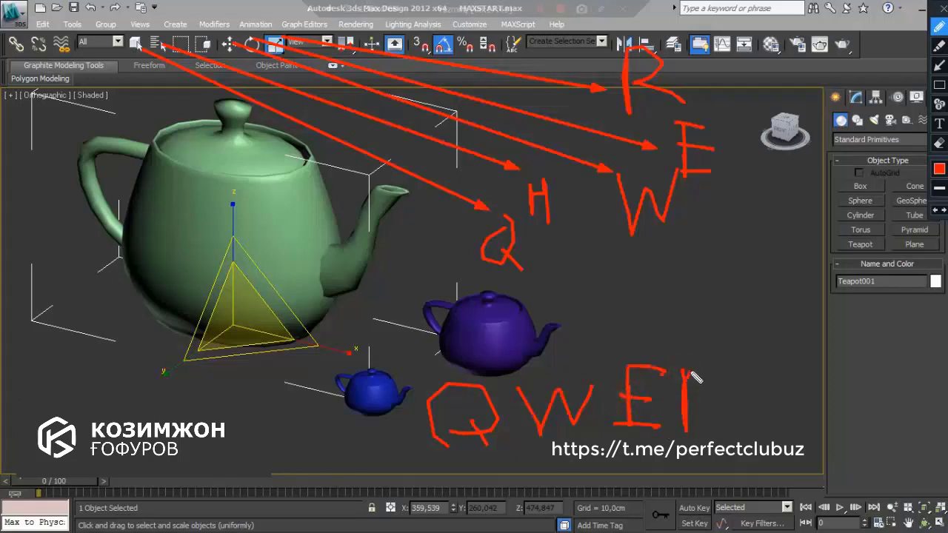
pyautogui.moveTo(687, 371); pyautogui.dragTo(691, 404)
pyautogui.moveTo(392, 337)
pyautogui.mouseDown()
pyautogui.moveTo(396, 453)
pyautogui.moveTo(757, 465)
pyautogui.mouseUp()
pyautogui.moveTo(690, 405); pyautogui.dragTo(722, 428)
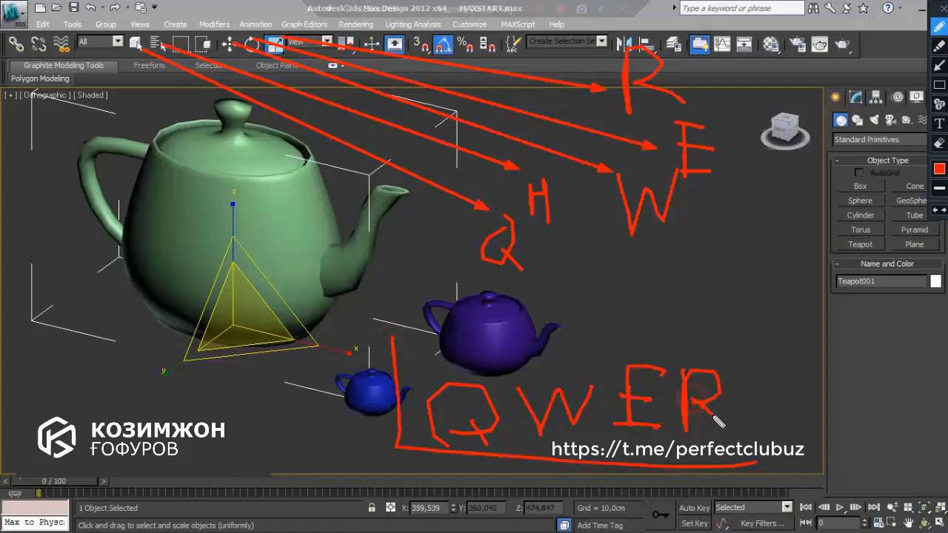
pyautogui.moveTo(393, 333)
pyautogui.mouseDown()
pyautogui.moveTo(726, 345)
pyautogui.moveTo(743, 464)
pyautogui.mouseUp()
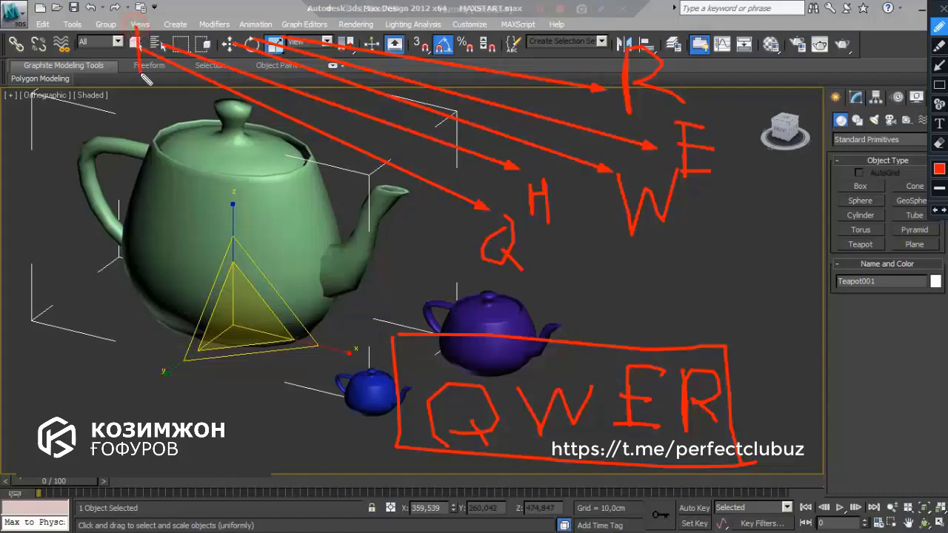
# Draw two short red vertical strokes over the menu bar and main toolbar.
pyautogui.moveTo(169, 21); pyautogui.dragTo(168, 56)
pyautogui.moveTo(230, 23)
pyautogui.mouseDown()
pyautogui.moveTo(231, 51)
pyautogui.moveTo(258, 56)
pyautogui.mouseUp()
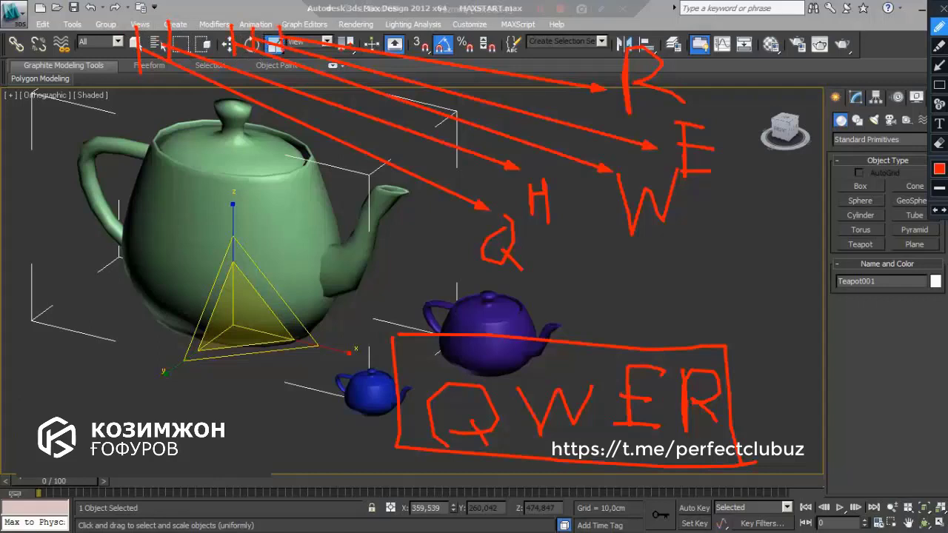
# Clear the annotations and frame all three teapots in the Top view.
pyautogui.press('Escape')
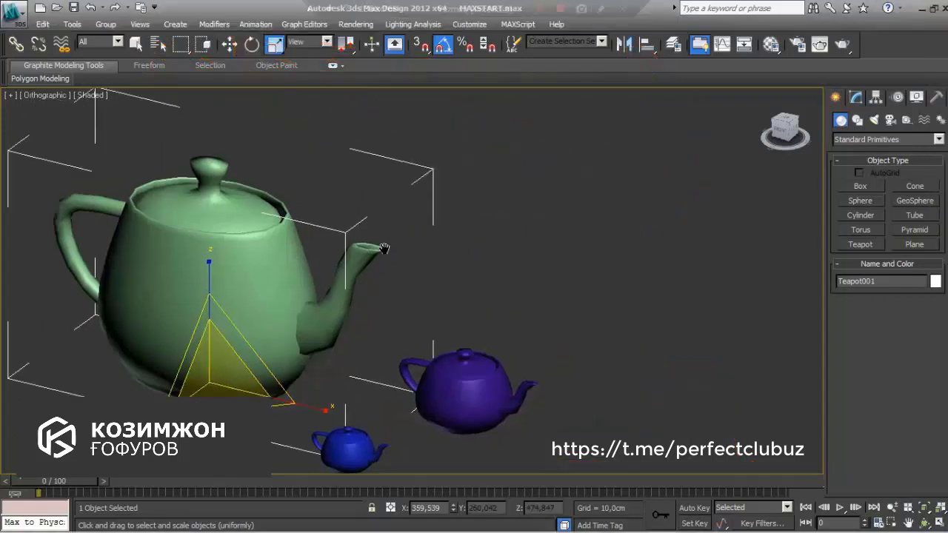
pyautogui.press('t')
pyautogui.scroll(5, 385, 249)
pyautogui.scroll(-3, 371, 245)
pyautogui.scroll(-3, 372, 245)
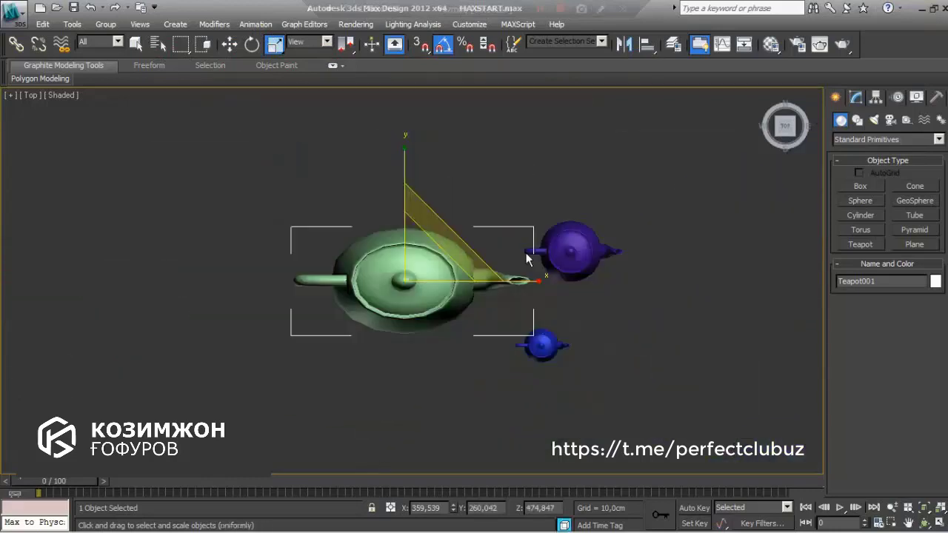
pyautogui.scroll(-2, 371, 244)
pyautogui.moveTo(445, 214)
pyautogui.mouseDown(button='middle')
pyautogui.moveTo(354, 161)
pyautogui.moveTo(333, 119)
pyautogui.mouseUp(button='middle')
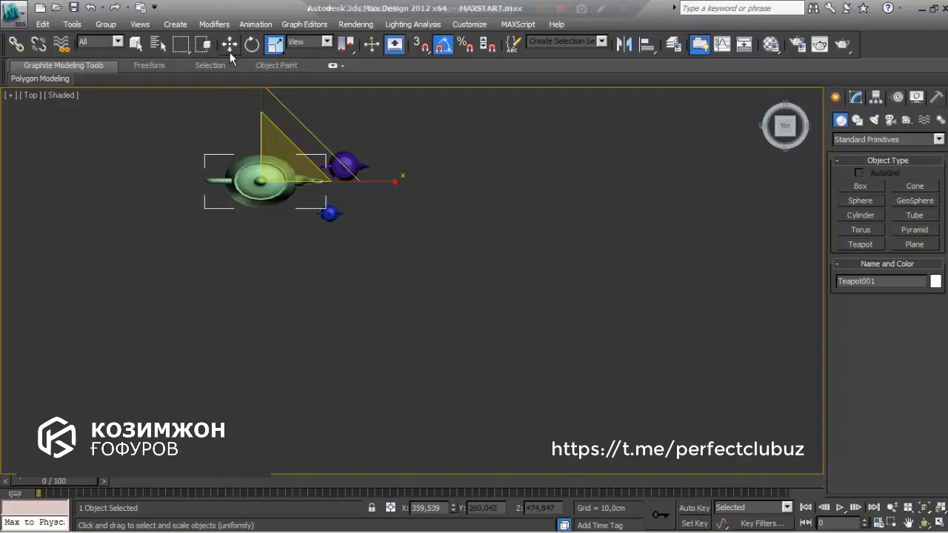
pyautogui.scroll(-5, 291, 233)
pyautogui.scroll(3, 374, 267)
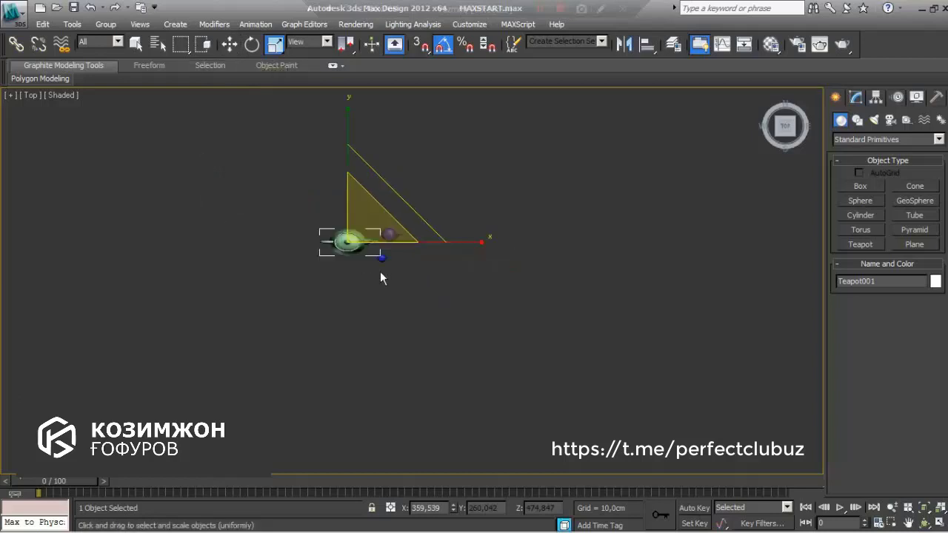
pyautogui.scroll(4, 380, 271)
# Select the small blue teapot and activate Select and Move.
pyautogui.click(289, 190)
pyautogui.scroll(1, 268, 83)
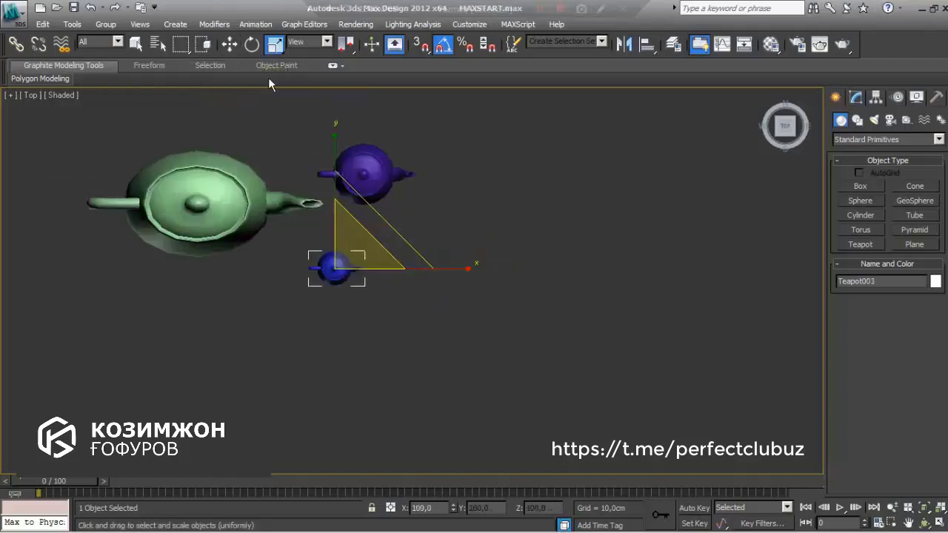
pyautogui.click(230, 49)
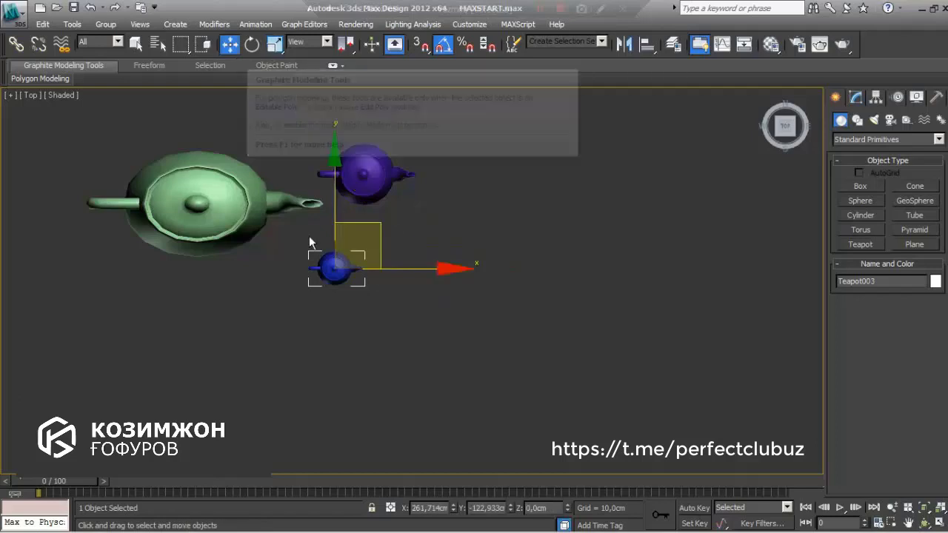
# In the Move Transform Type-In, set the small teapot's absolute X, Y and Z coordinates.
pyautogui.rightClick(231, 52)
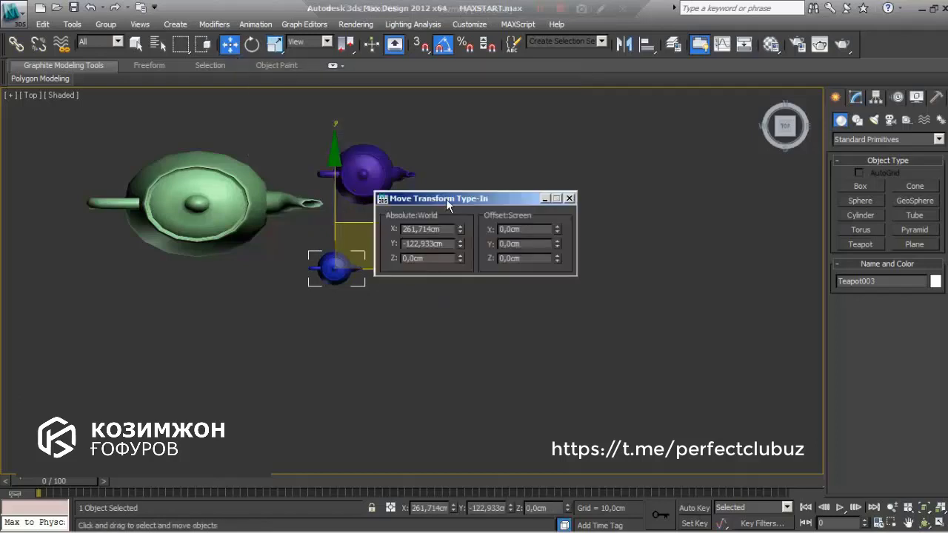
pyautogui.moveTo(446, 199)
pyautogui.mouseDown()
pyautogui.moveTo(521, 194)
pyautogui.moveTo(535, 183)
pyautogui.mouseUp()
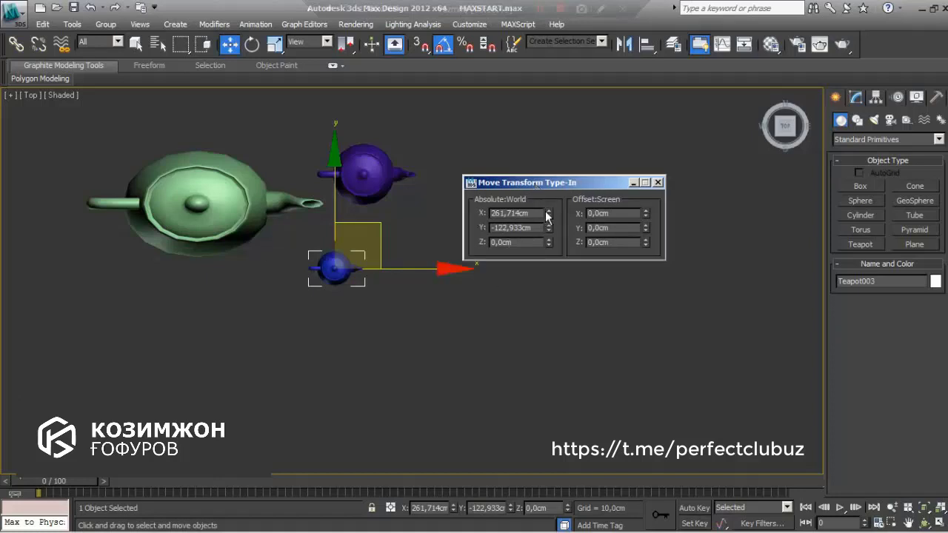
pyautogui.moveTo(548, 215)
pyautogui.mouseDown()
pyautogui.moveTo(570, 256)
pyautogui.moveTo(552, 244)
pyautogui.moveTo(550, 328)
pyautogui.mouseUp()
pyautogui.moveTo(394, 219)
pyautogui.mouseDown()
pyautogui.moveTo(393, 159)
pyautogui.moveTo(423, 234)
pyautogui.mouseUp()
pyautogui.moveTo(552, 241); pyautogui.dragTo(528, 258)
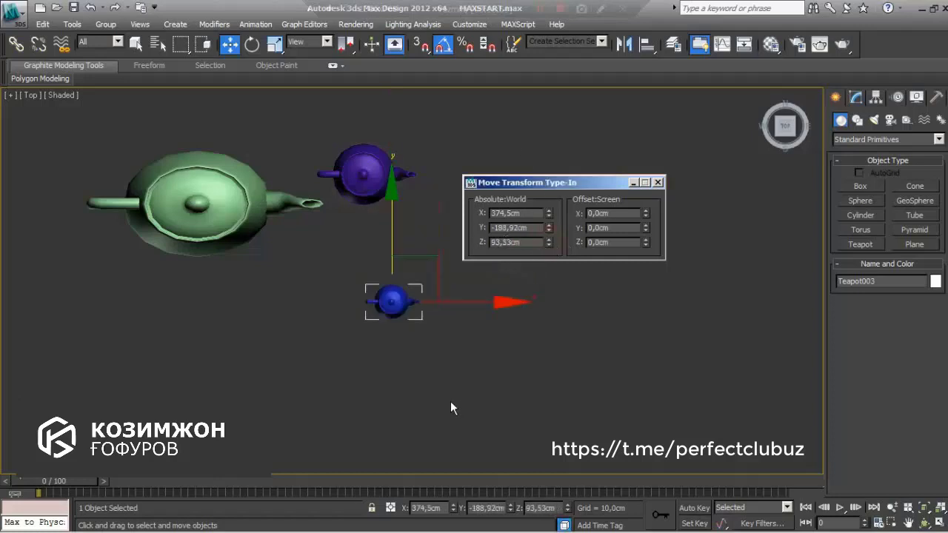
# Orbit the view and offset the teapot along X to reach X 346,991 cm.
pyautogui.keyDown('alt'); pyautogui.moveTo(584, 423); pyautogui.dragTo(526, 321, button='middle'); pyautogui.keyUp('alt')
pyautogui.moveTo(549, 243)
pyautogui.mouseDown()
pyautogui.moveTo(554, 99)
pyautogui.moveTo(568, 265)
pyautogui.mouseUp()
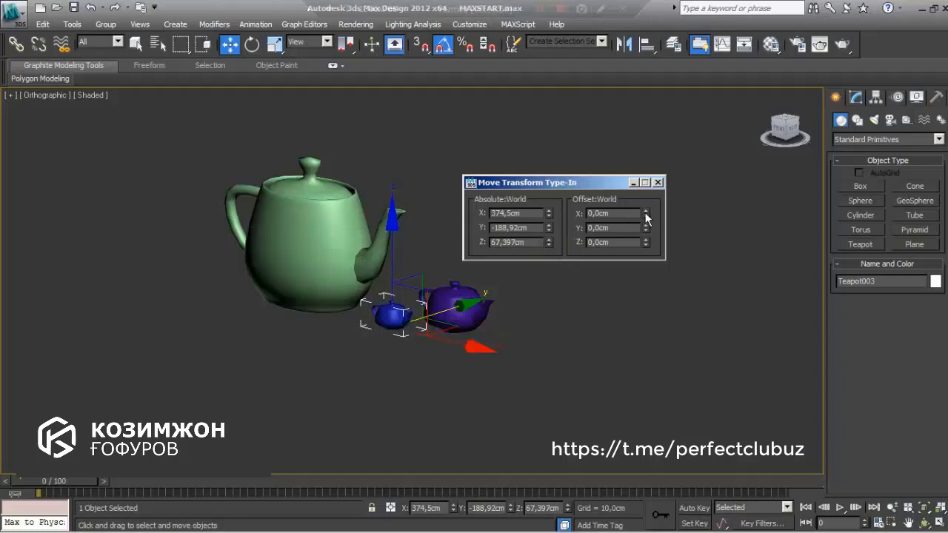
pyautogui.moveTo(647, 216)
pyautogui.mouseDown()
pyautogui.moveTo(665, 374)
pyautogui.moveTo(631, 214)
pyautogui.mouseUp()
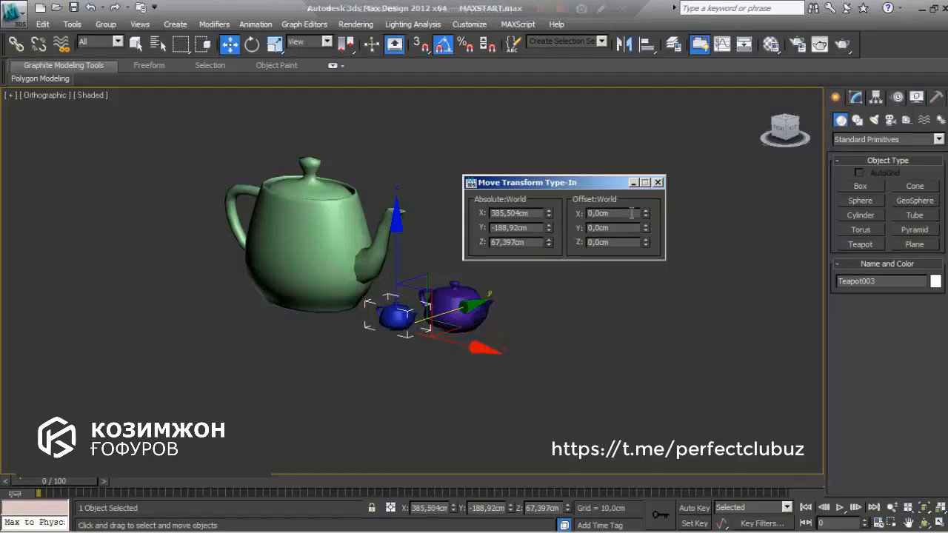
pyautogui.moveTo(647, 215); pyautogui.dragTo(623, 231)
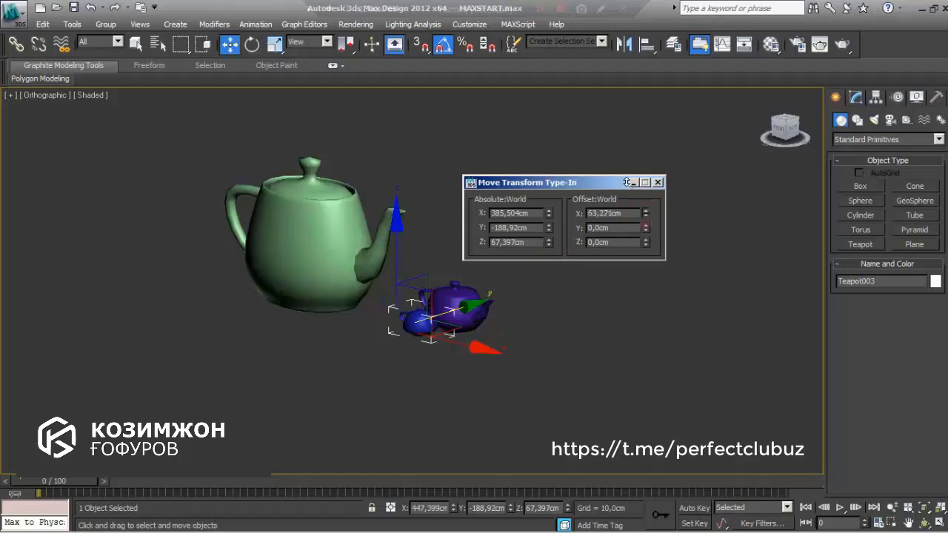
# Switch to the Top view, frame the blue teapot with Z and zoom out.
pyautogui.moveTo(456, 254)
pyautogui.keyDown('alt'); pyautogui.mouseDown(button='middle')
pyautogui.moveTo(384, 350)
pyautogui.moveTo(399, 335)
pyautogui.mouseUp(button='middle'); pyautogui.keyUp('alt')
pyautogui.scroll(2, 385, 350)
pyautogui.scroll(3, 366, 367)
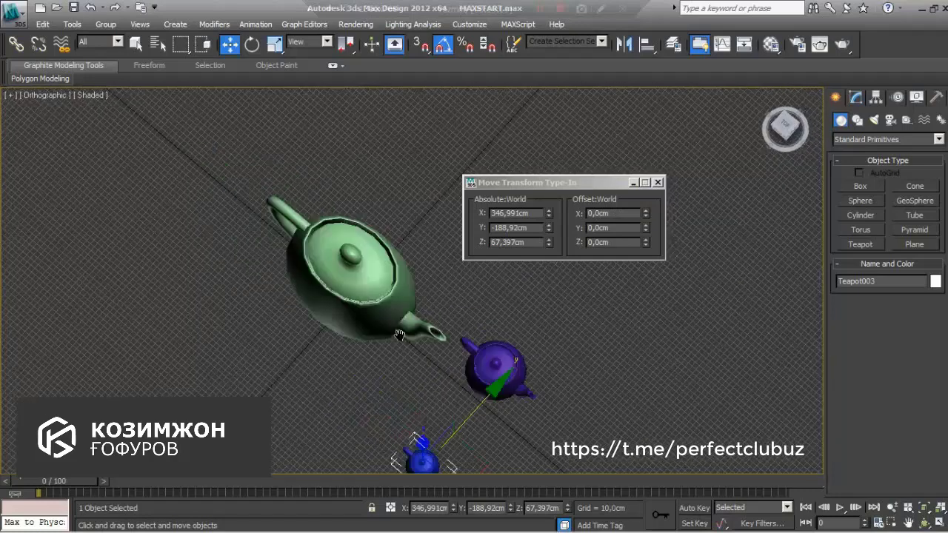
pyautogui.press('t')
pyautogui.press('z')
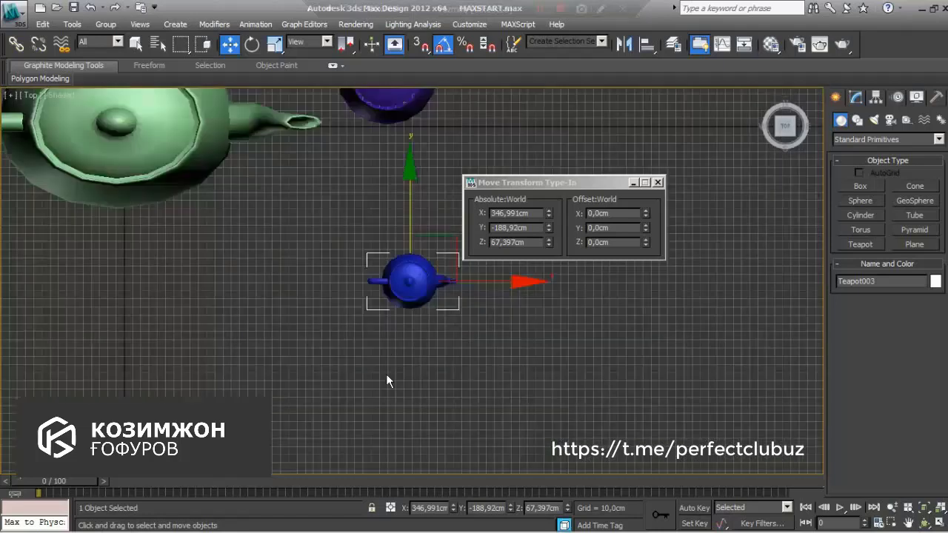
pyautogui.scroll(-2, 375, 380)
pyautogui.scroll(-5, 329, 291)
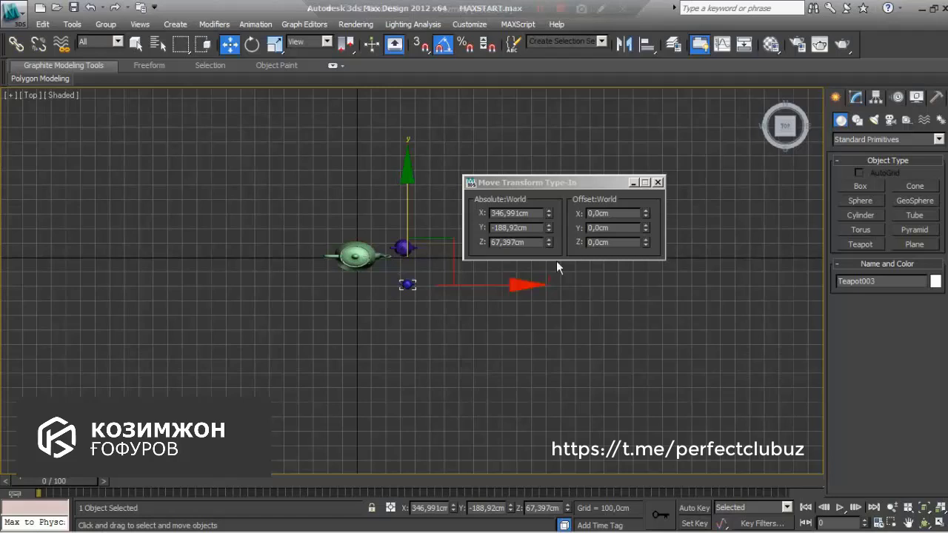
# Close the Move Type-In and activate Rotate, then Uniform Scale, with their Type-In dialogs.
pyautogui.click(657, 182)
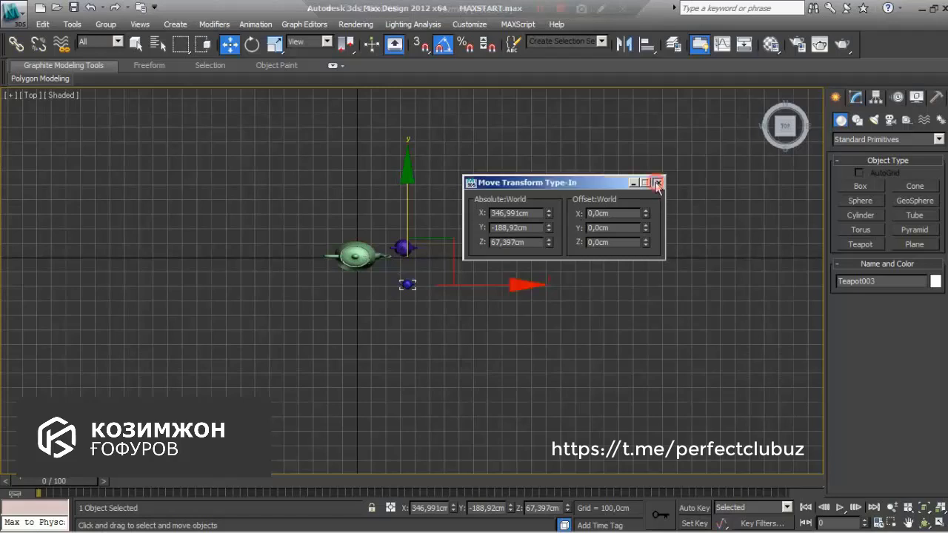
pyautogui.rightClick(251, 46)
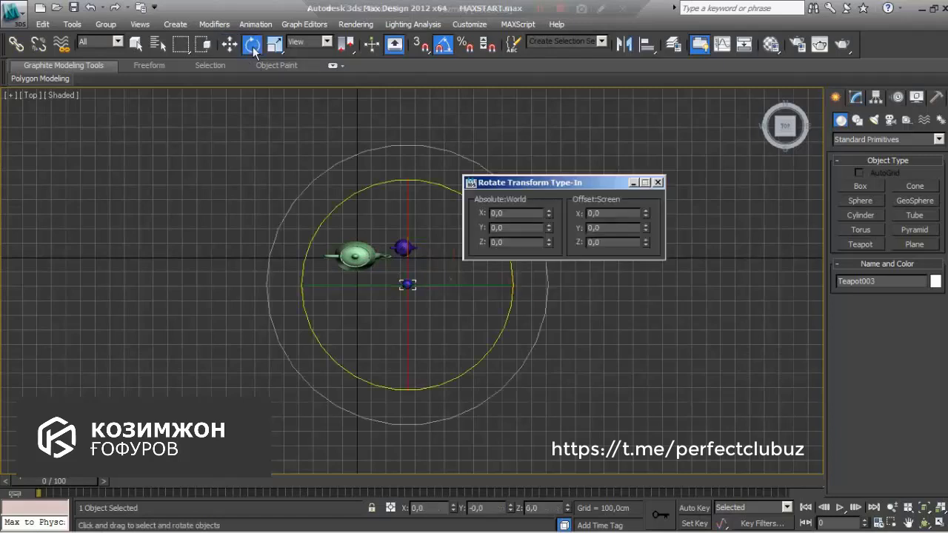
pyautogui.rightClick(275, 44)
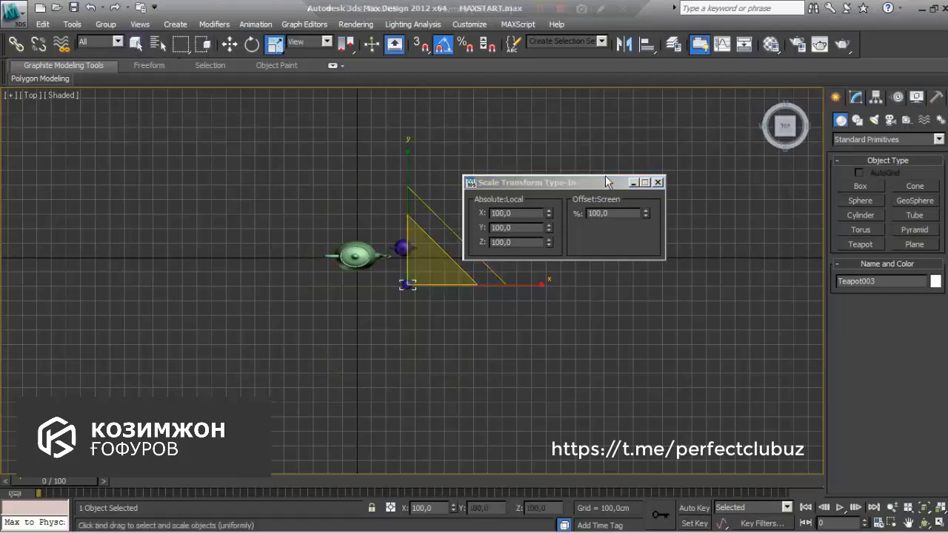
# Close the Scale Type-In, then window-select and delete both blue teapots.
pyautogui.click(656, 183)
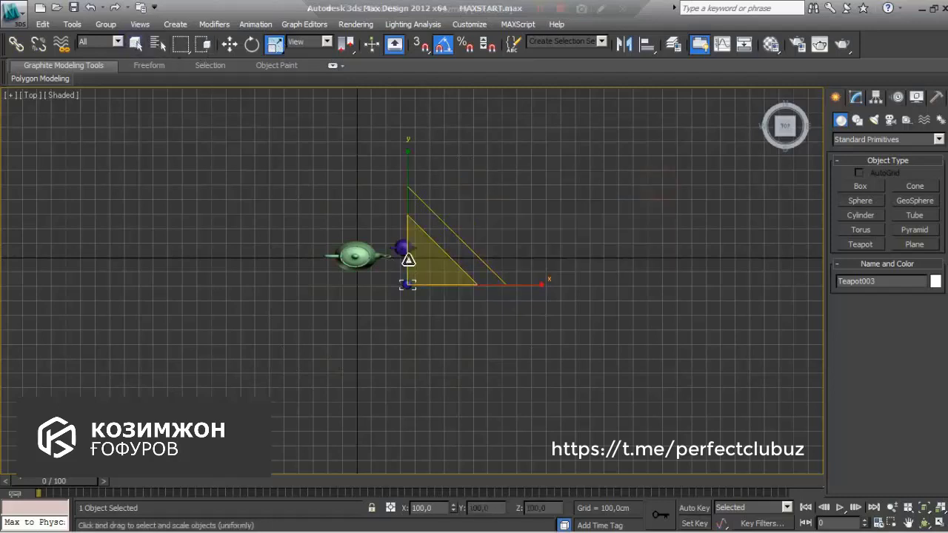
pyautogui.scroll(3, 412, 252)
pyautogui.scroll(3, 412, 252)
pyautogui.scroll(-5, 454, 297)
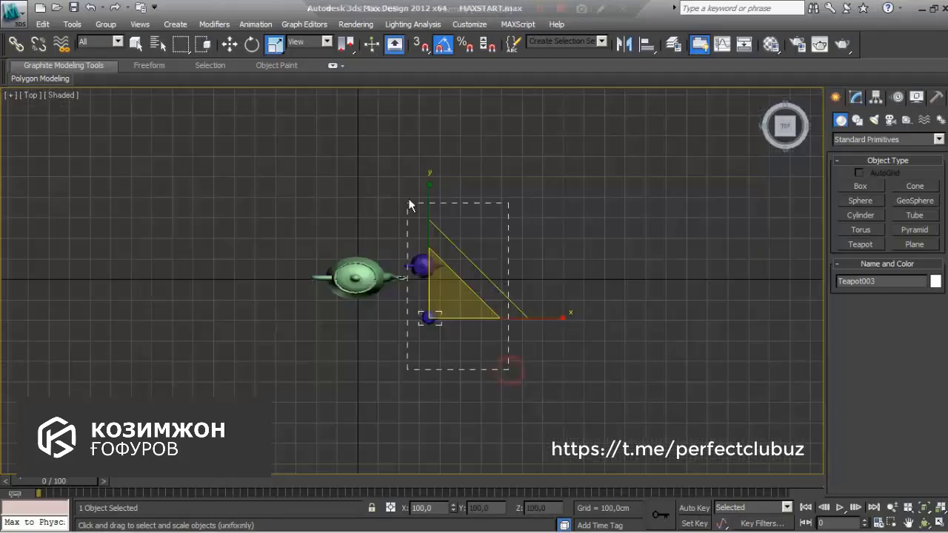
pyautogui.moveTo(508, 371); pyautogui.dragTo(409, 204)
pyautogui.press('Delete')
# Select the green teapot and enlarge it with the uniform scale gizmo, toggling the gizmo with X.
pyautogui.scroll(3, 319, 278)
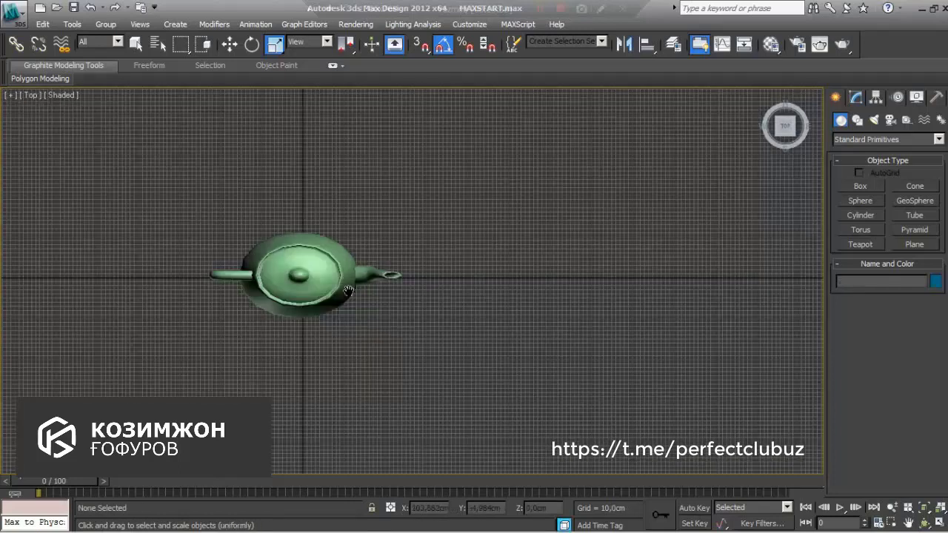
pyautogui.scroll(2, 319, 277)
pyautogui.moveTo(381, 304); pyautogui.dragTo(428, 319, button='middle')
pyautogui.click(428, 318)
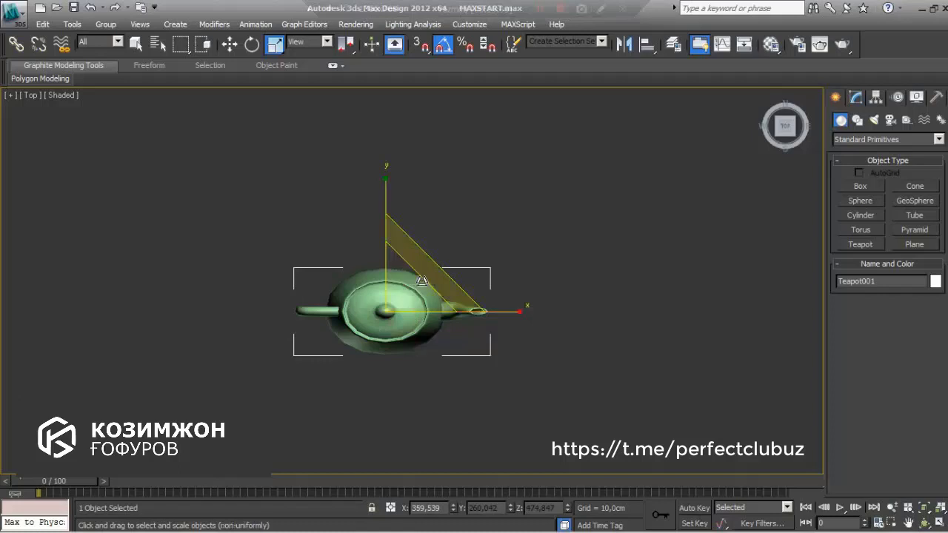
pyautogui.scroll(1, 379, 293)
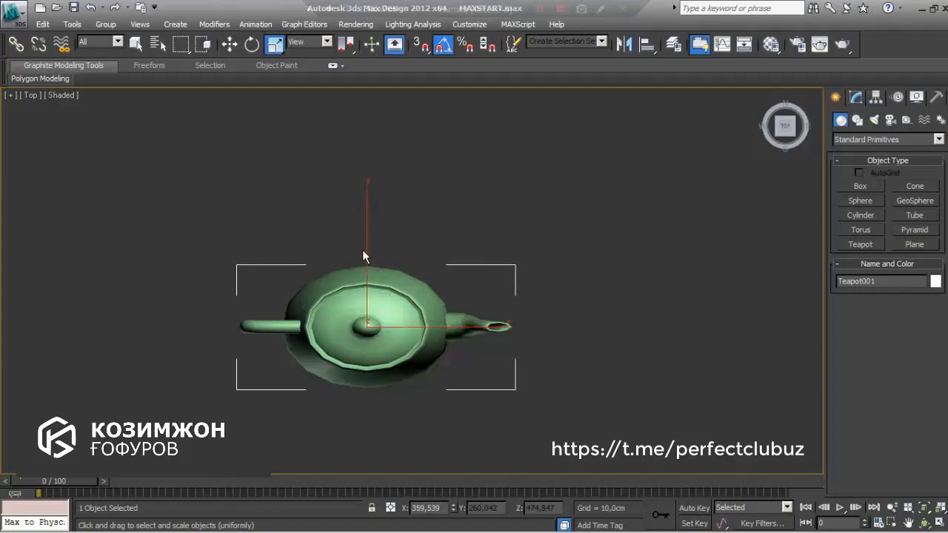
pyautogui.moveTo(360, 306)
pyautogui.mouseDown()
pyautogui.moveTo(407, 364)
pyautogui.moveTo(417, 342)
pyautogui.mouseUp()
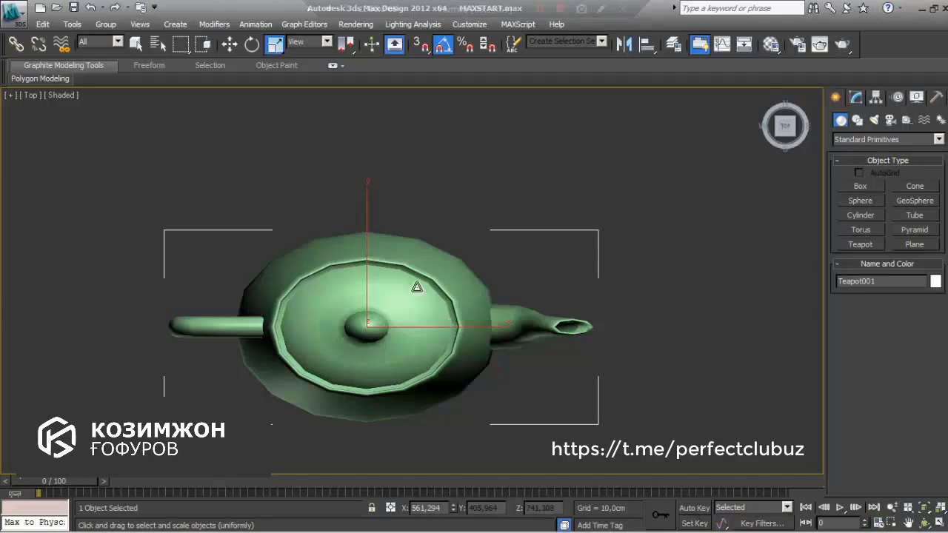
pyautogui.press('x')
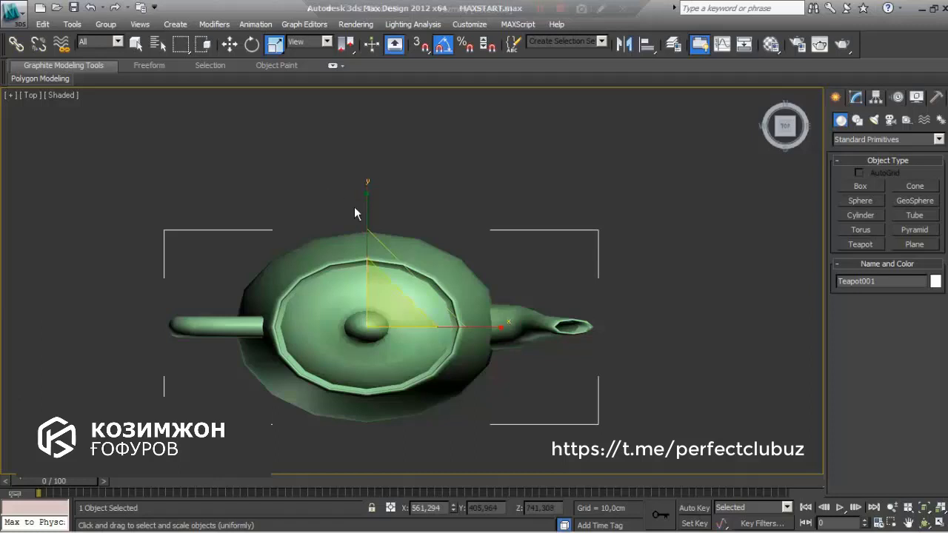
pyautogui.press('x')
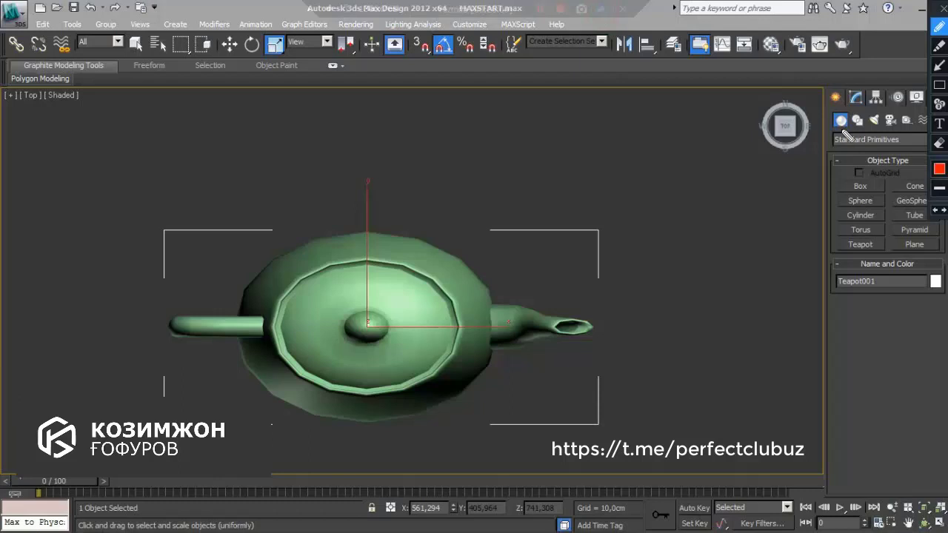
pyautogui.click(239, 145)
pyautogui.moveTo(268, 150); pyautogui.dragTo(300, 215)
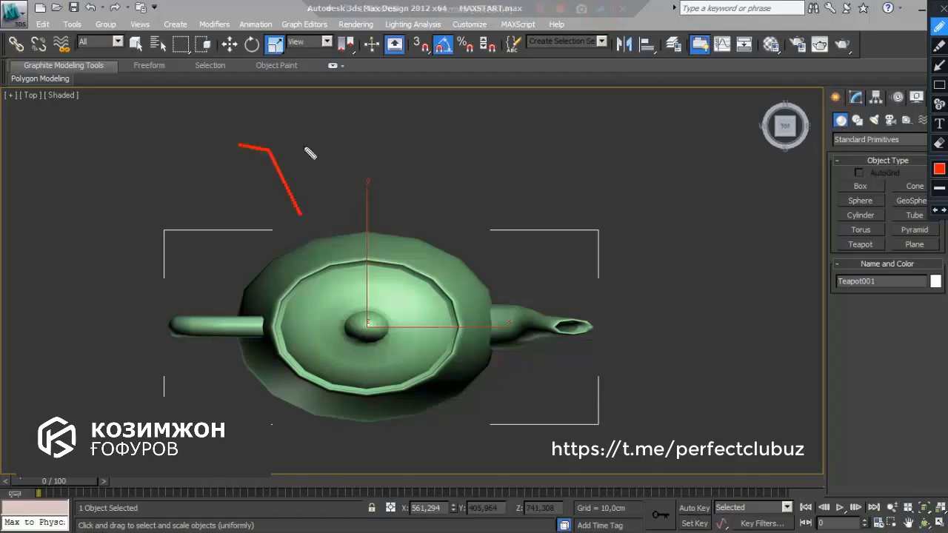
pyautogui.moveTo(305, 122); pyautogui.dragTo(256, 219)
pyautogui.moveTo(215, 119)
pyautogui.mouseDown()
pyautogui.moveTo(216, 213)
pyautogui.moveTo(360, 212)
pyautogui.moveTo(275, 116)
pyautogui.moveTo(204, 117)
pyautogui.mouseUp()
pyautogui.moveTo(342, 159)
pyautogui.mouseDown()
pyautogui.moveTo(434, 186)
pyautogui.moveTo(364, 244)
pyautogui.mouseUp()
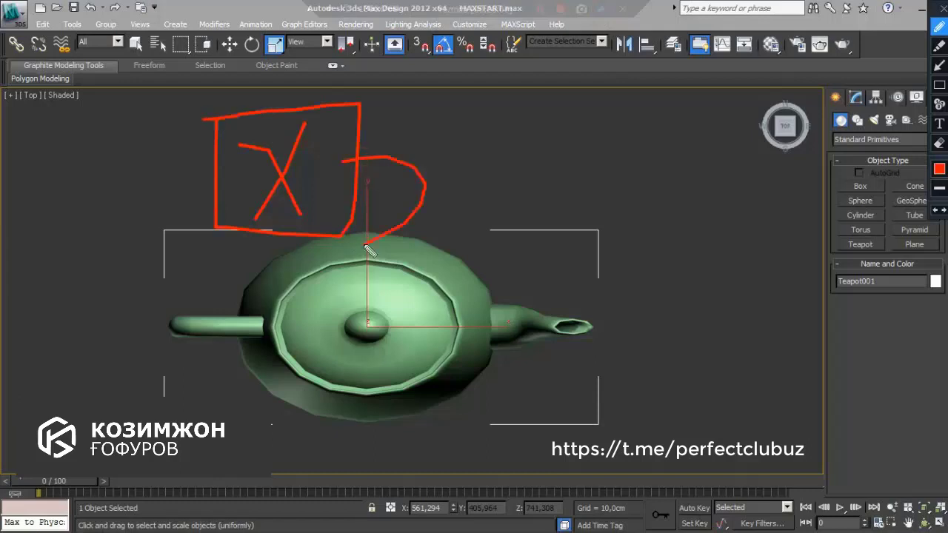
pyautogui.click(940, 13)
pyautogui.scroll(-3, 463, 224)
# Activate Select and Move for the green teapot and centre it in the Top view.
pyautogui.scroll(3, 398, 325)
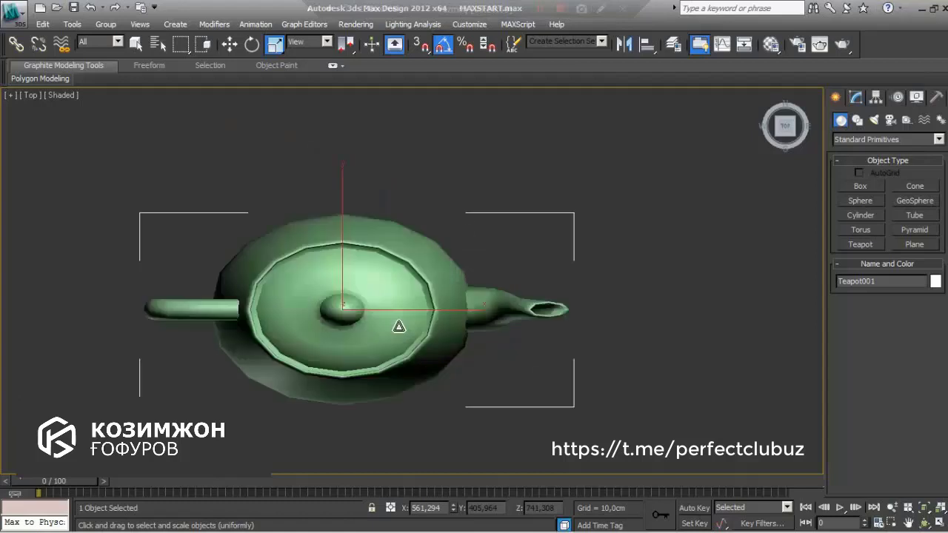
pyautogui.scroll(-3, 398, 326)
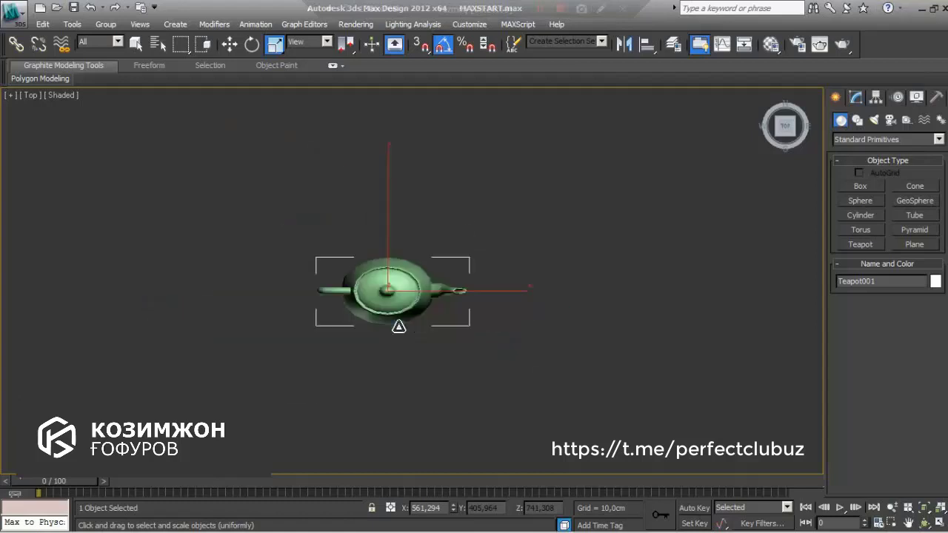
pyautogui.click(230, 45)
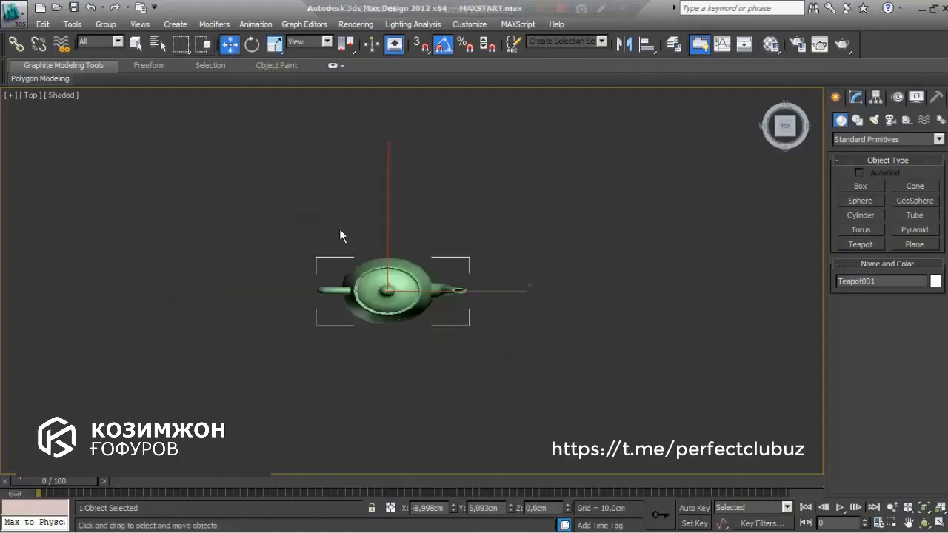
pyautogui.scroll(5, 366, 251)
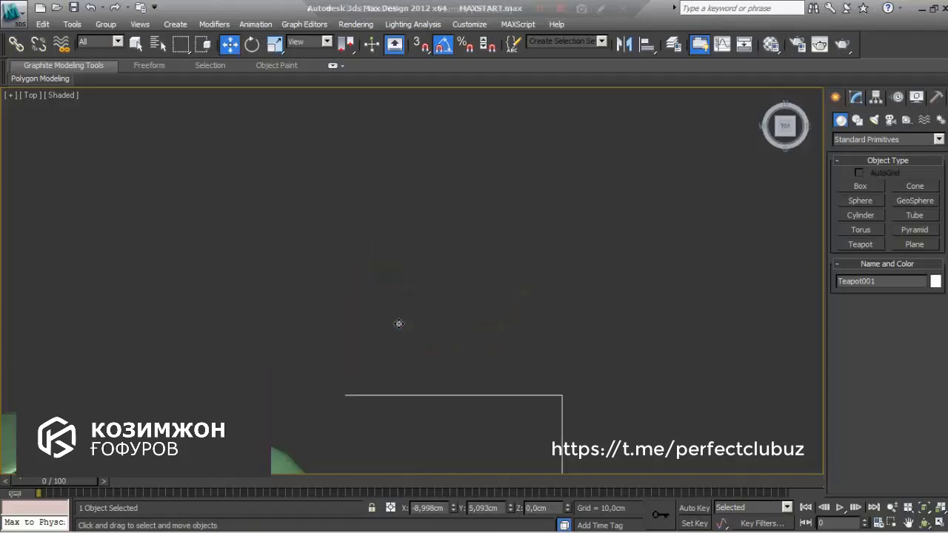
pyautogui.scroll(3, 558, 180)
pyautogui.moveTo(558, 180)
pyautogui.mouseDown(button='middle')
pyautogui.moveTo(483, 244)
pyautogui.moveTo(433, 324)
pyautogui.mouseUp(button='middle')
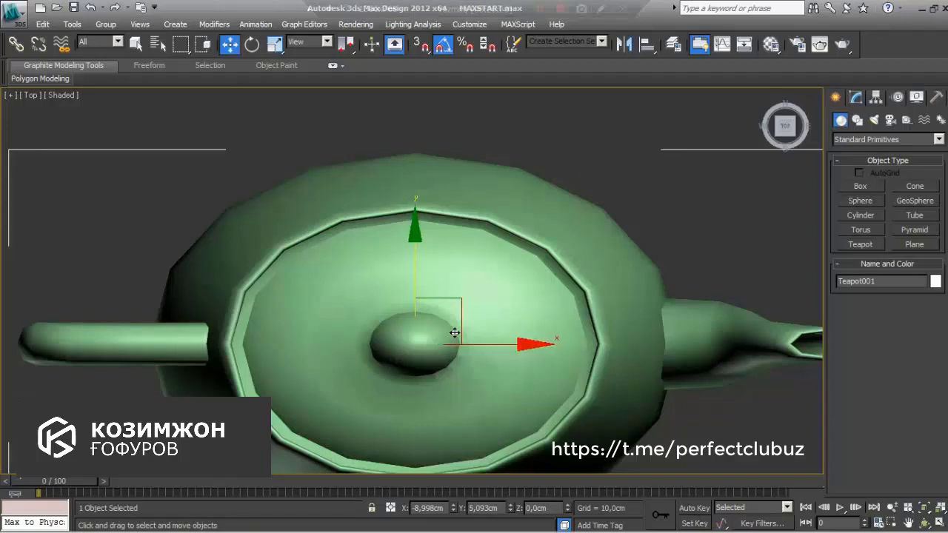
pyautogui.scroll(-3, 452, 322)
pyautogui.scroll(-1, 445, 333)
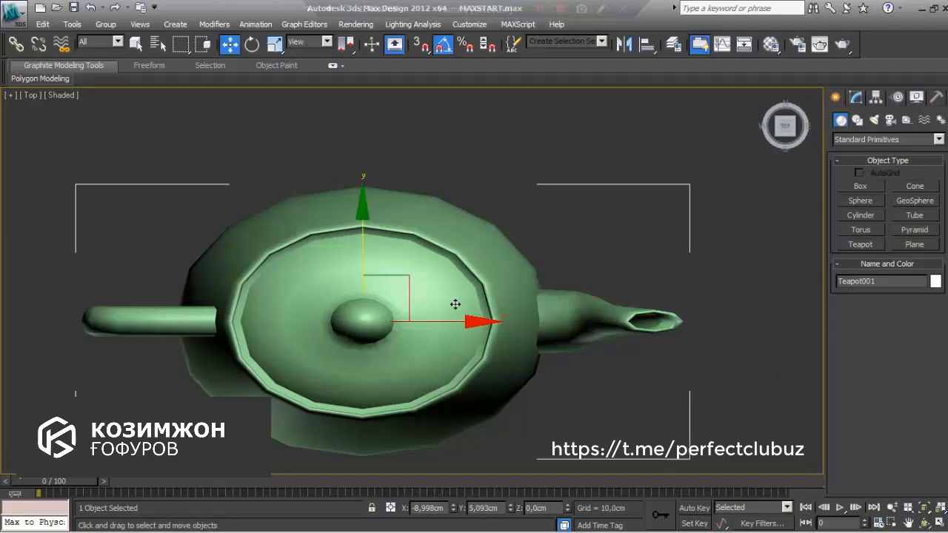
# Enlarge the move gizmo with the = and - keys until it is much larger.
pyautogui.press('=')
pyautogui.press('=')
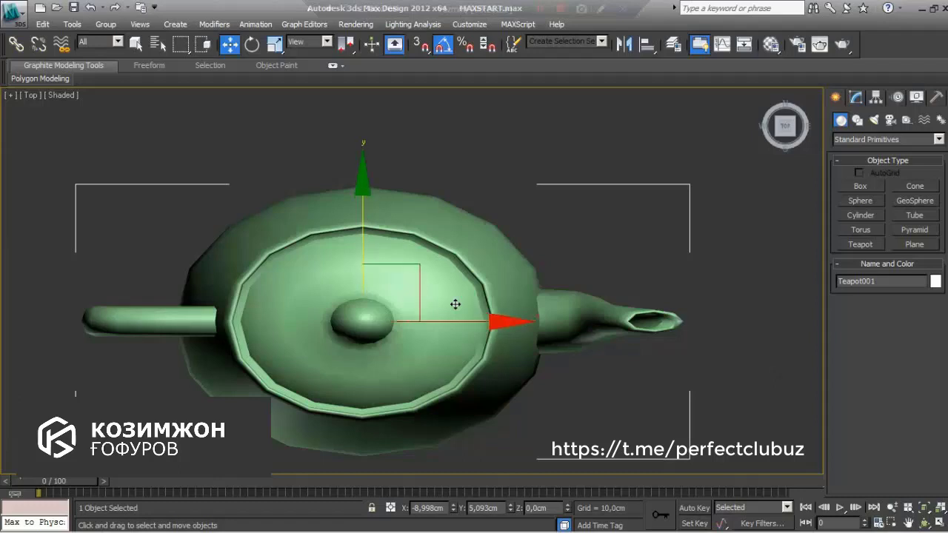
pyautogui.press('-')
pyautogui.press('-')
pyautogui.scroll(-4, 429, 306)
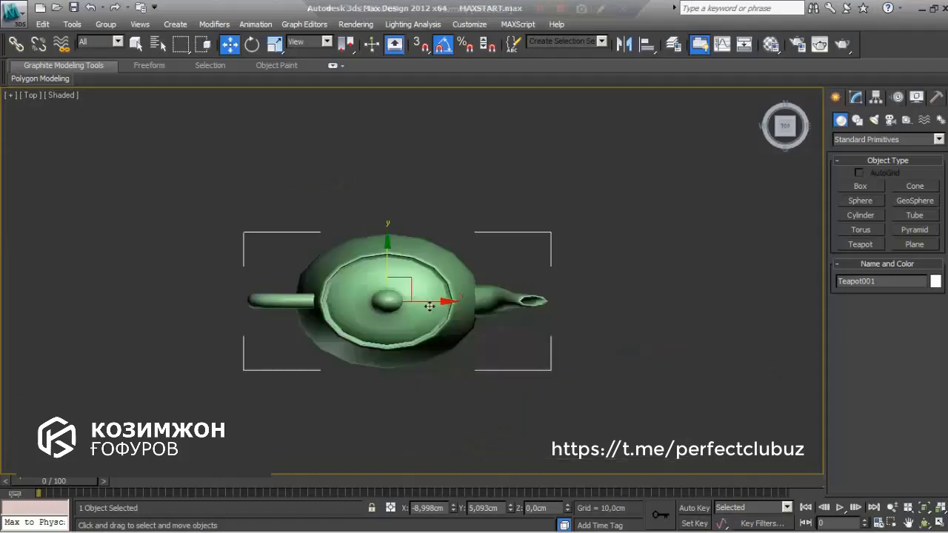
pyautogui.scroll(-8, 429, 306)
pyautogui.press('=')
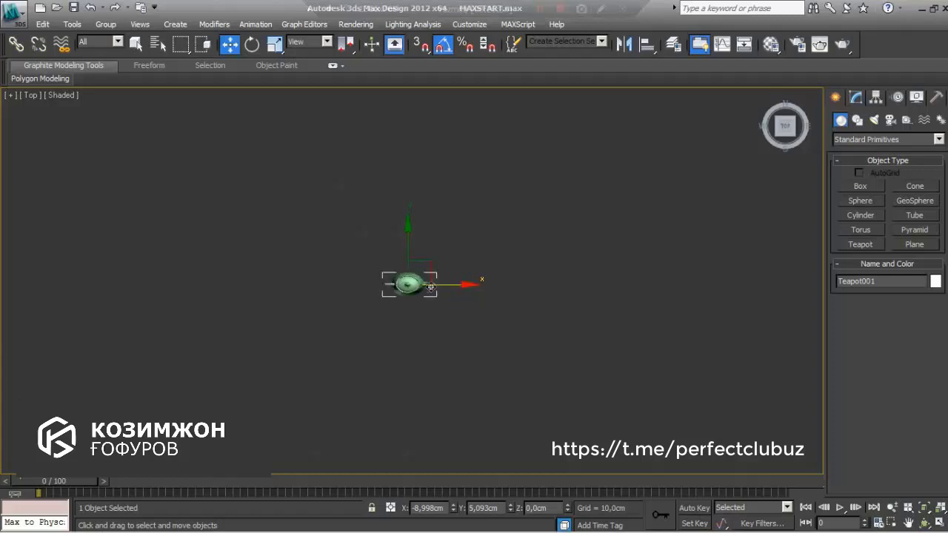
pyautogui.press('-')
pyautogui.press('=')
pyautogui.press('=')
pyautogui.press('=')
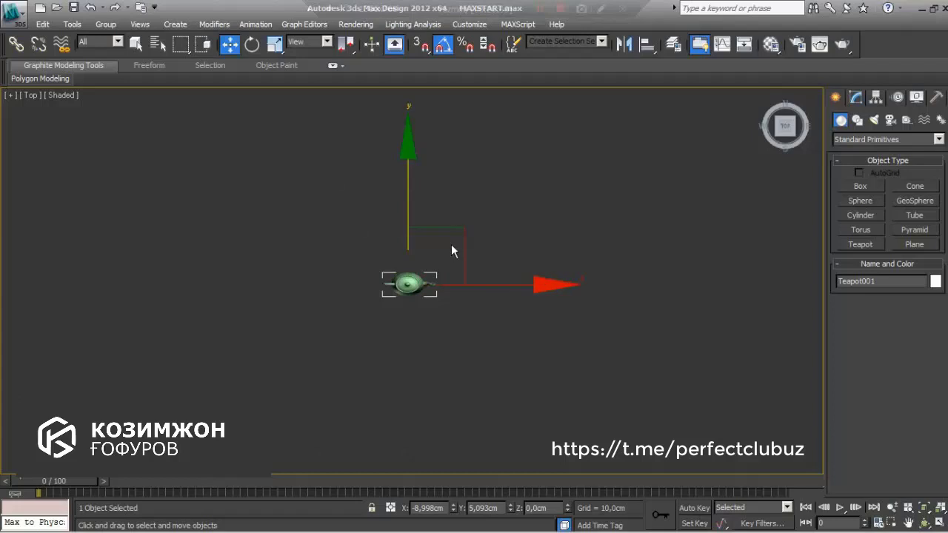
pyautogui.press('=')
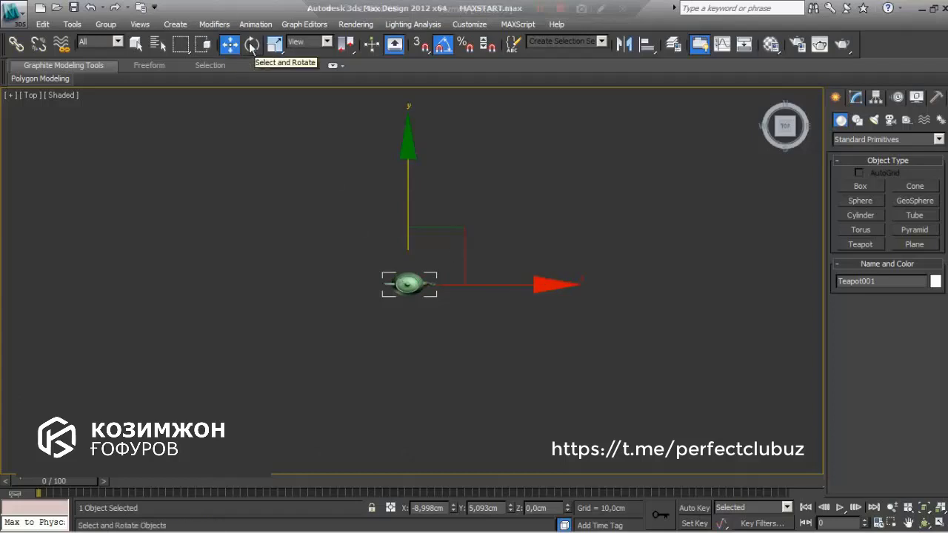
# Activate Select and Rotate, resize the rotate gizmo, and toggle it off and back on with X.
pyautogui.click(251, 44)
pyautogui.press('-')
pyautogui.press('-')
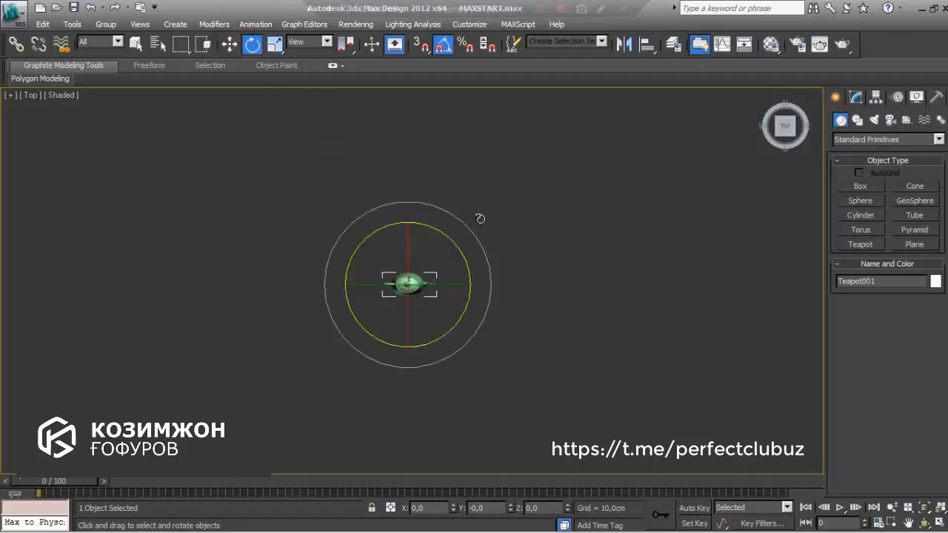
pyautogui.press('-')
pyautogui.press('=')
pyautogui.press('=')
pyautogui.press('x')
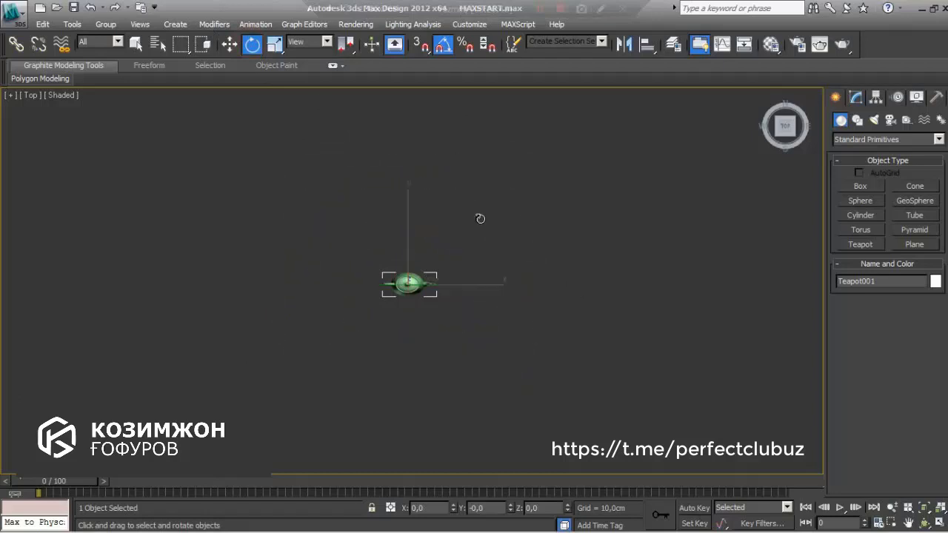
pyautogui.press('x')
pyautogui.press('x')
pyautogui.press('x')
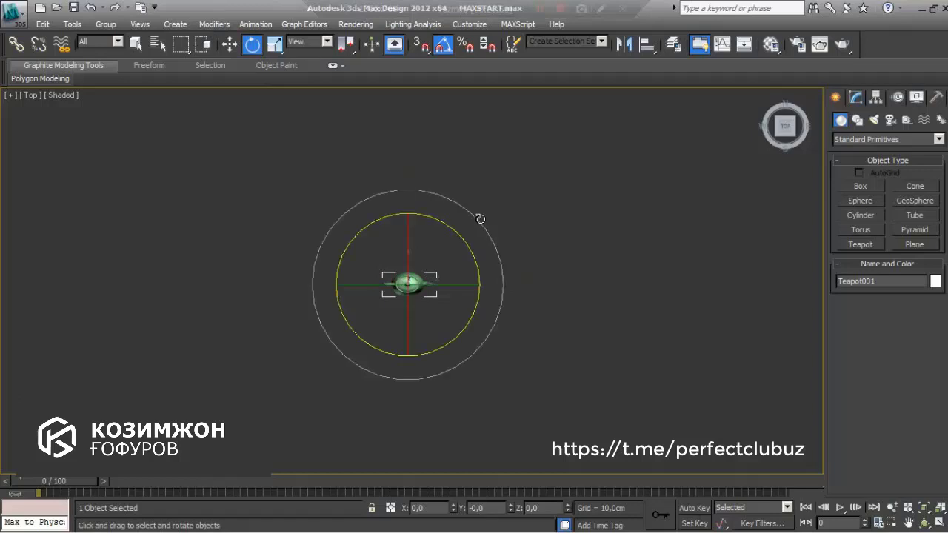